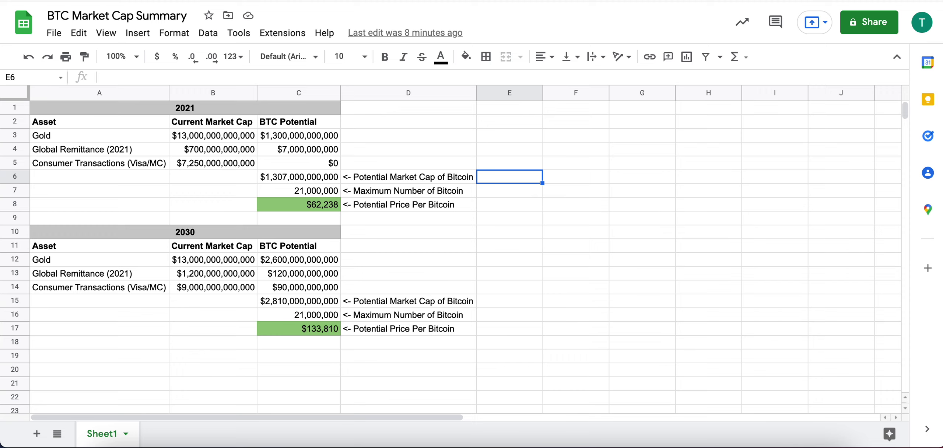
# Open Yahoo Finance in a new browser tab and dismiss the ad-free upgrade popup.
pyautogui.press('super+t')
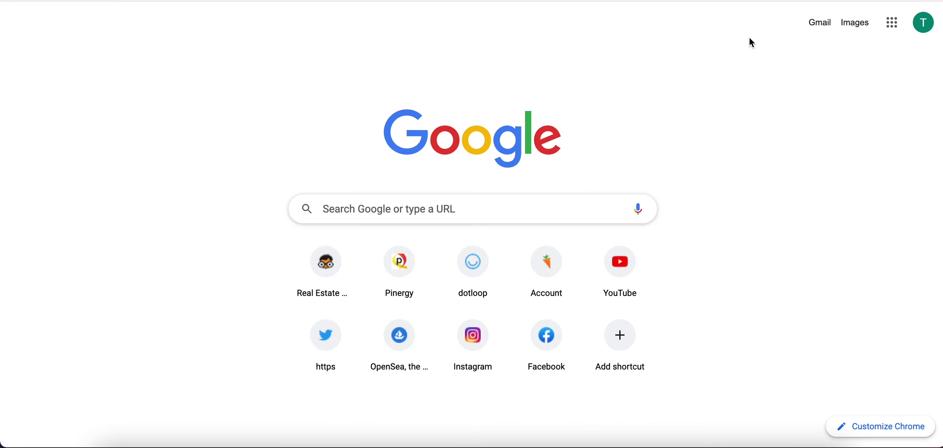
pyautogui.press('Return')
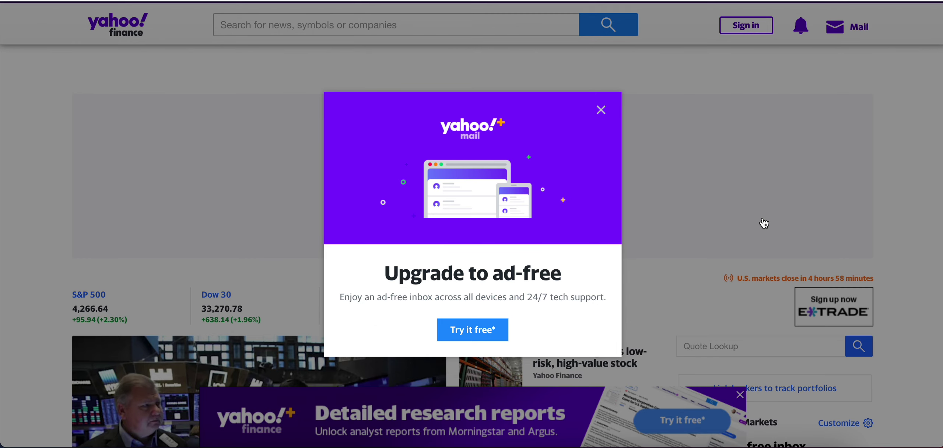
pyautogui.click(601, 110)
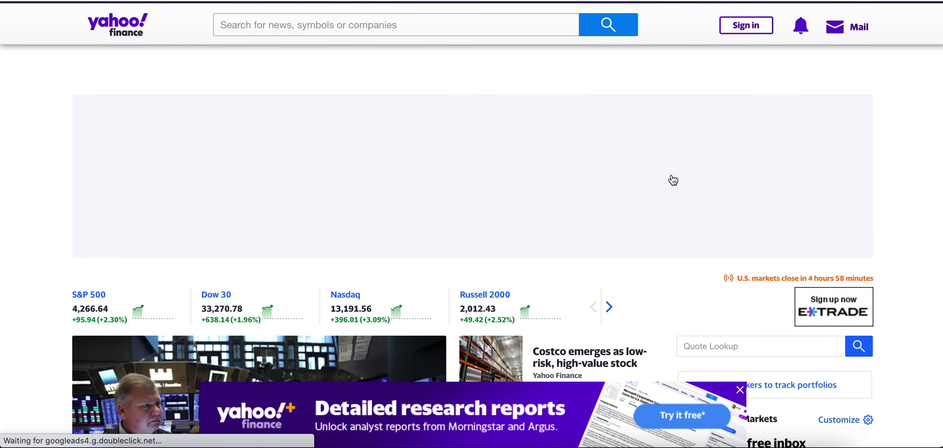
pyautogui.scroll(-12, 718, 221)
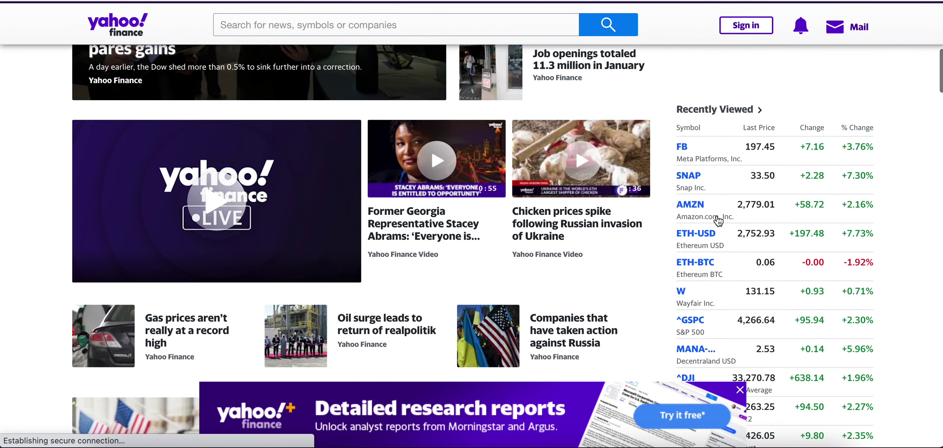
pyautogui.scroll(-3, 718, 221)
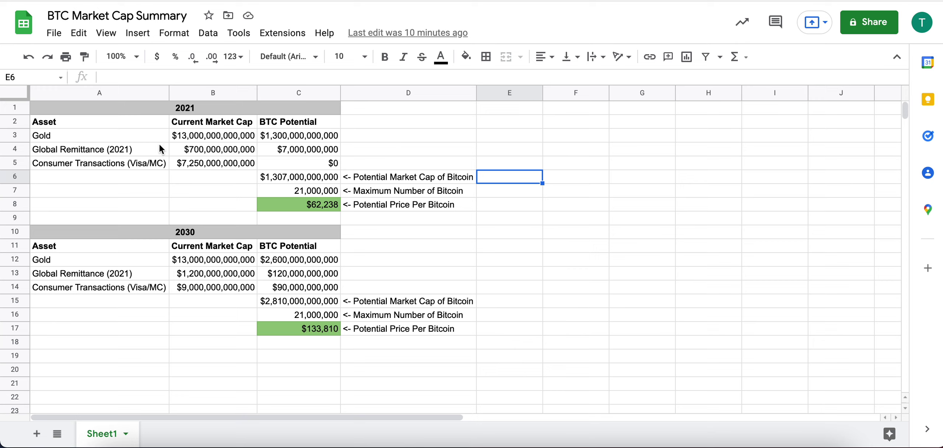
# Review the Gold, Global Remittance (2021) and Consumer Transactions rows and their current market caps.
pyautogui.click(132, 139)
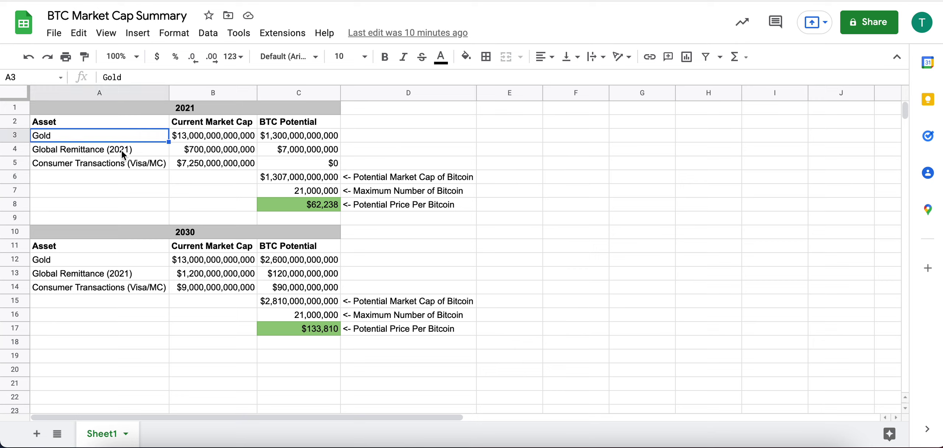
pyautogui.click(123, 151)
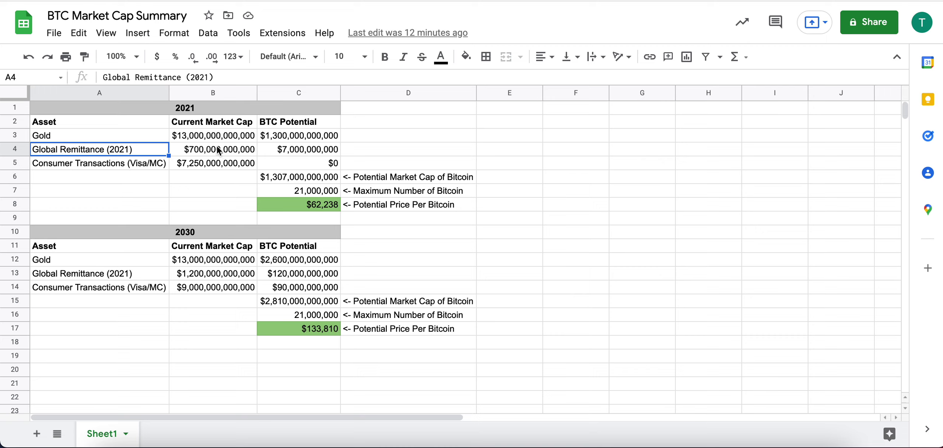
pyautogui.click(209, 136)
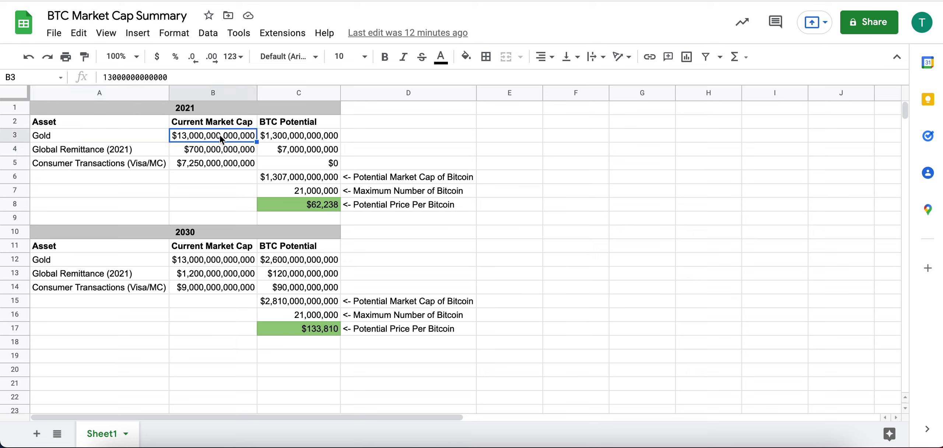
pyautogui.click(212, 150)
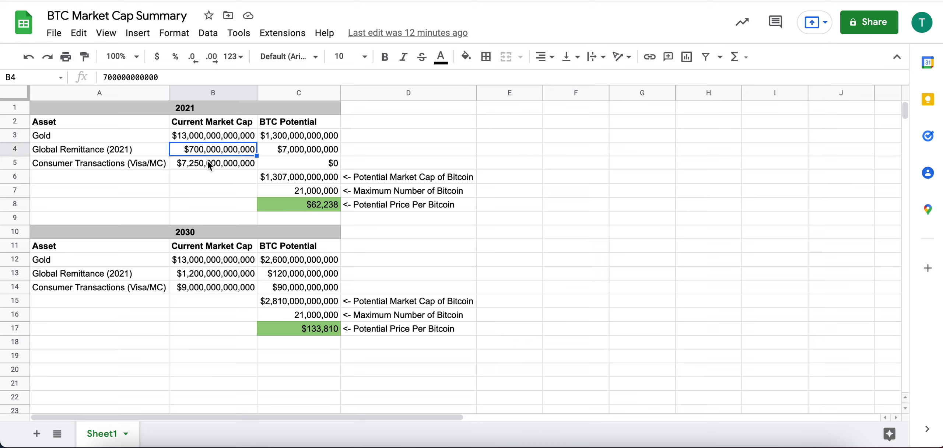
pyautogui.click(208, 165)
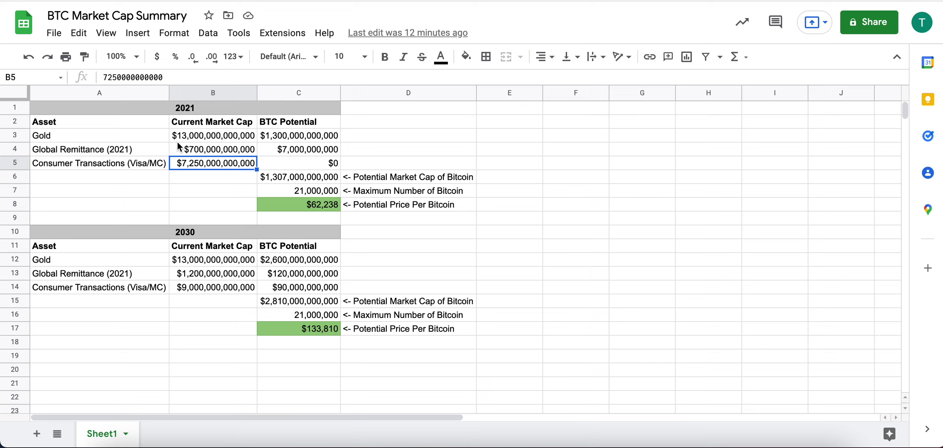
pyautogui.click(139, 138)
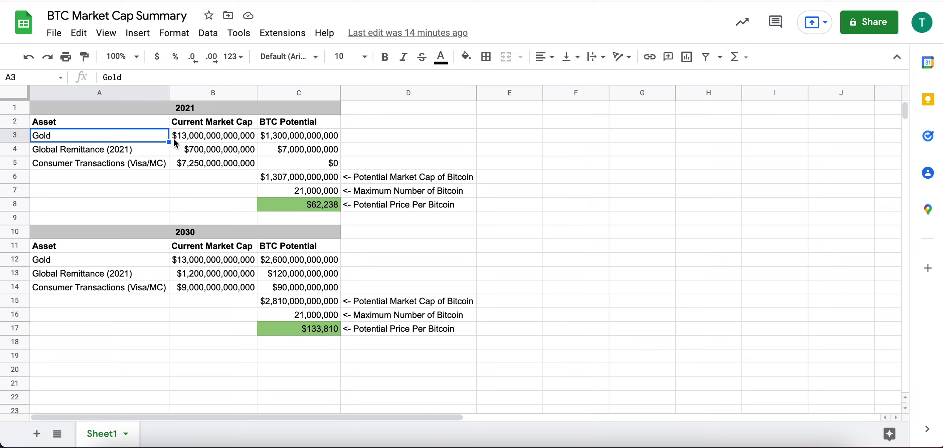
# Inspect the BTC Potential formulas for Gold (10% of its market cap) and Global Remittance.
pyautogui.click(293, 137)
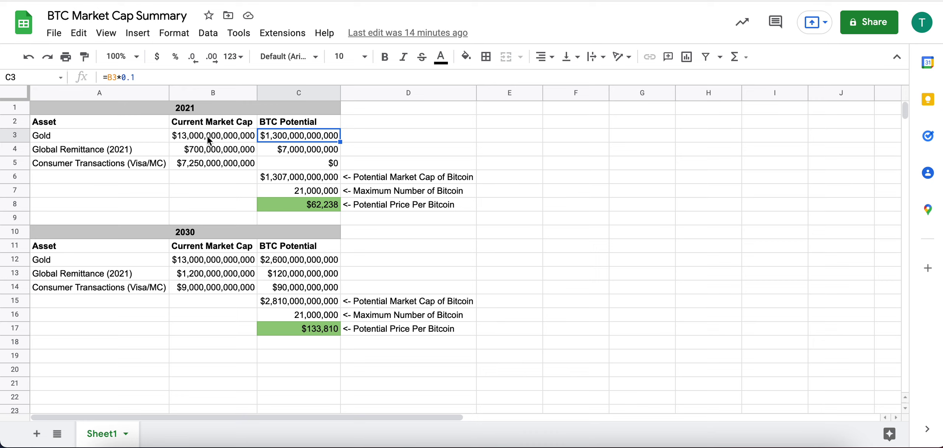
pyautogui.click(210, 135)
pyautogui.click(289, 136)
pyautogui.click(242, 151)
pyautogui.click(282, 152)
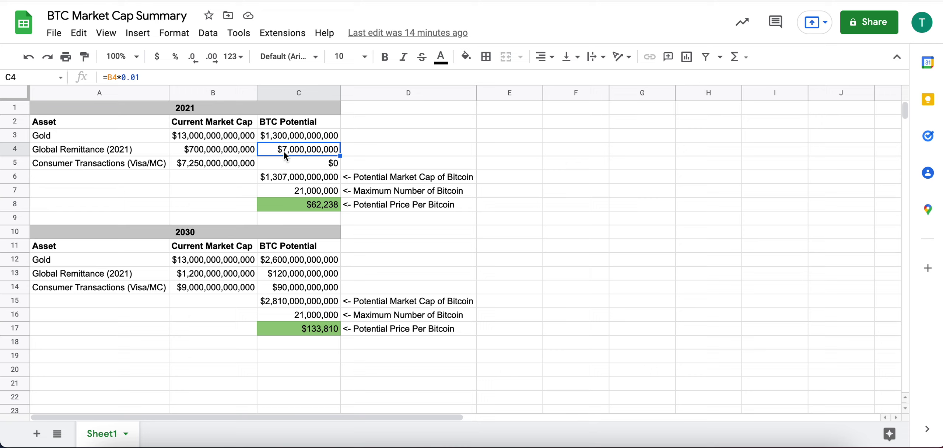
# Compare all three 2021 BTC Potential values, noting Consumer Transactions contributes $0.
pyautogui.click(310, 166)
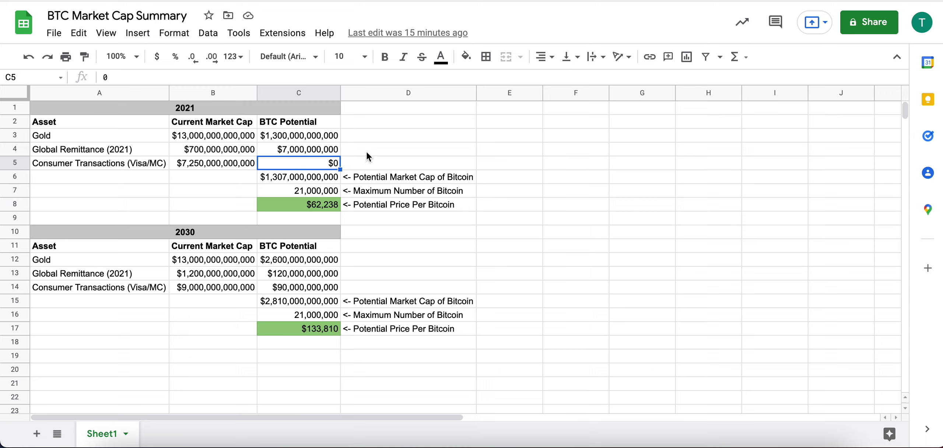
pyautogui.click(311, 135)
pyautogui.keyDown('shift'); pyautogui.click(310, 161); pyautogui.keyUp('shift')
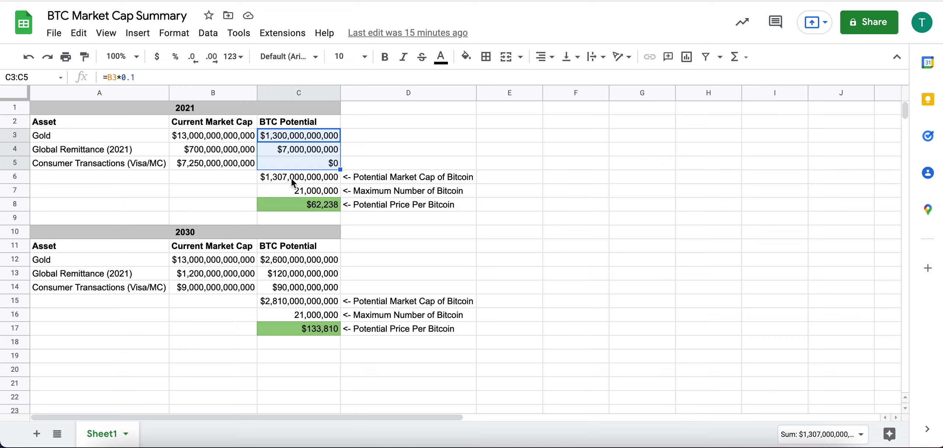
pyautogui.click(318, 191)
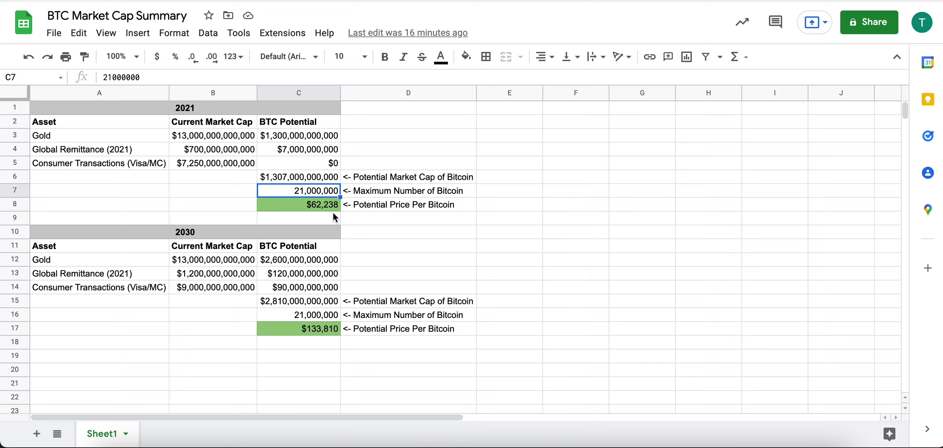
pyautogui.click(332, 207)
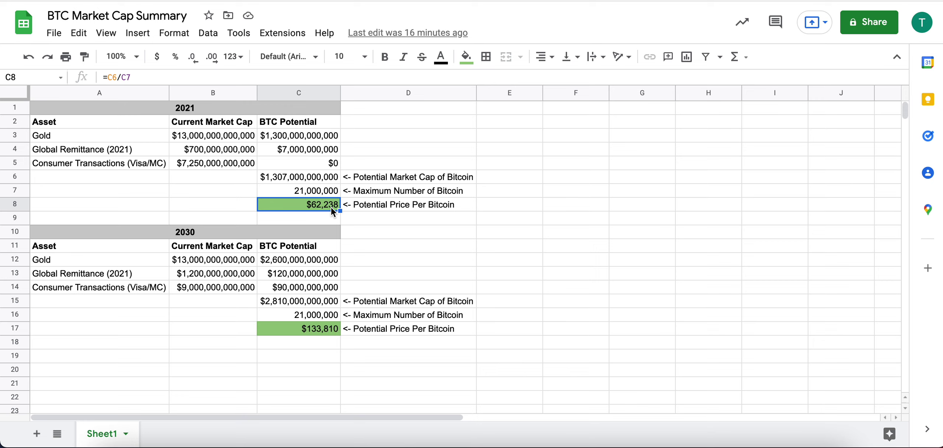
pyautogui.click(134, 259)
pyautogui.click(136, 273)
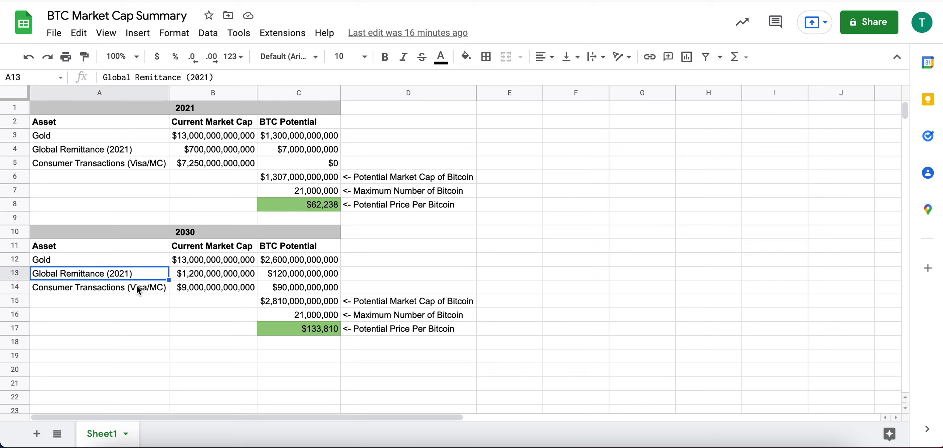
pyautogui.click(137, 287)
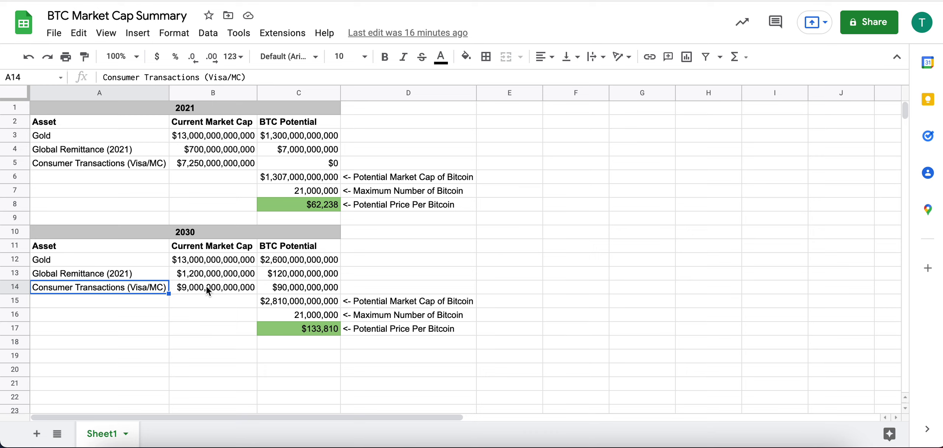
pyautogui.click(154, 259)
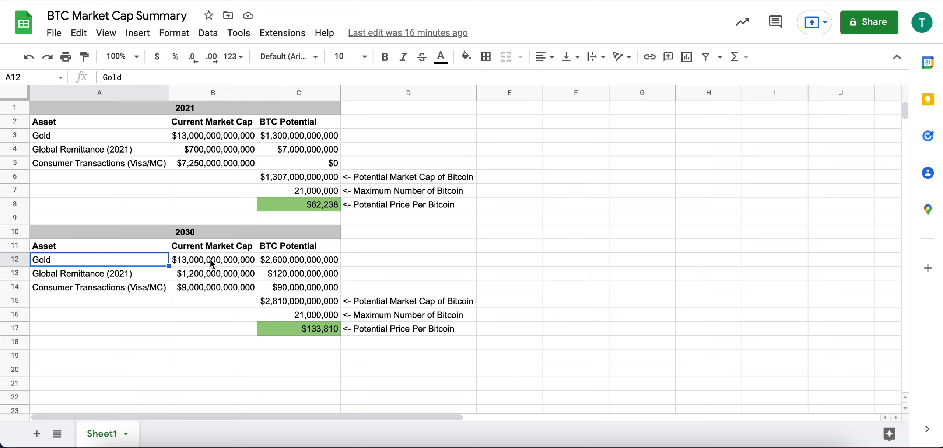
pyautogui.click(152, 274)
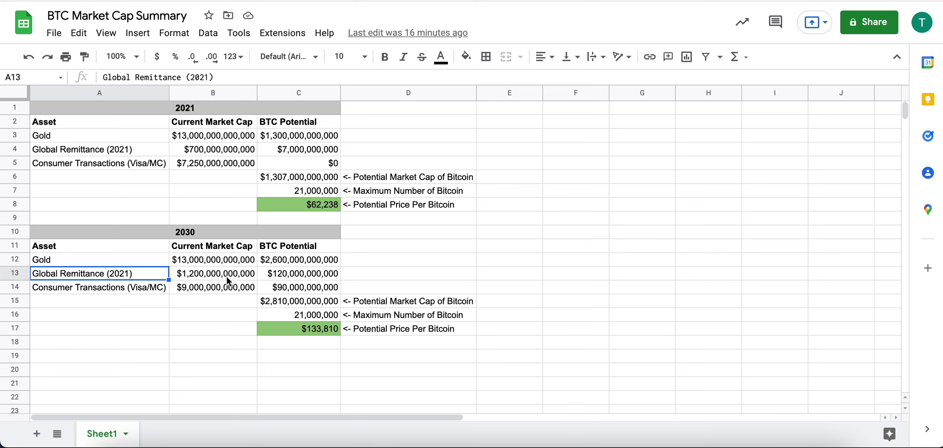
# Change the remittance row label in the 2030 table to Global Remittance (2030).
pyautogui.doubleClick(144, 273)
pyautogui.press('BackSpace')
pyautogui.press('BackSpace')
pyautogui.press('BackSpace')
pyautogui.press('BackSpace')
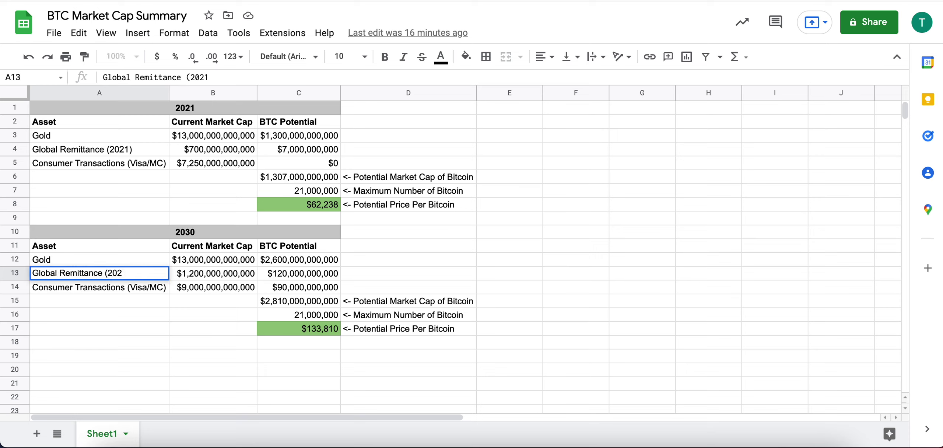
pyautogui.write('030(')
pyautogui.press('BackSpace')
pyautogui.write(')')
pyautogui.click(205, 275)
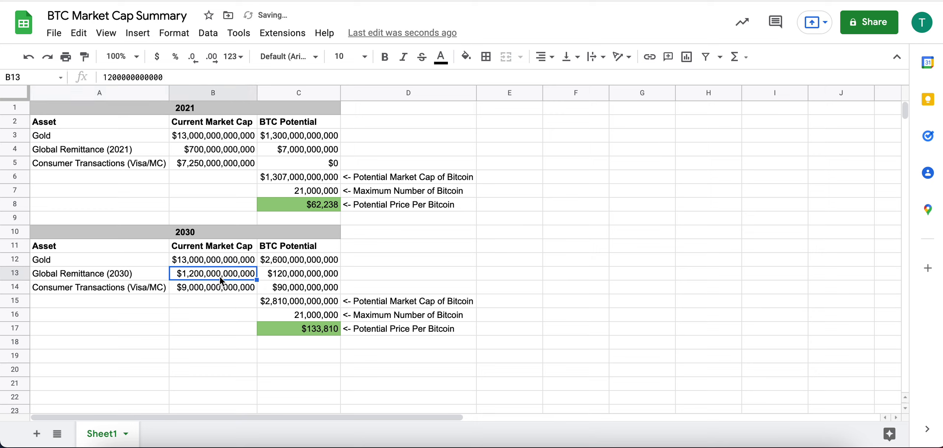
# Correct the label to Global Remittance (2025) and check its $1,200,000,000,000 value.
pyautogui.doubleClick(154, 276)
pyautogui.press('BackSpace')
pyautogui.press('BackSpace')
pyautogui.press('BackSpace')
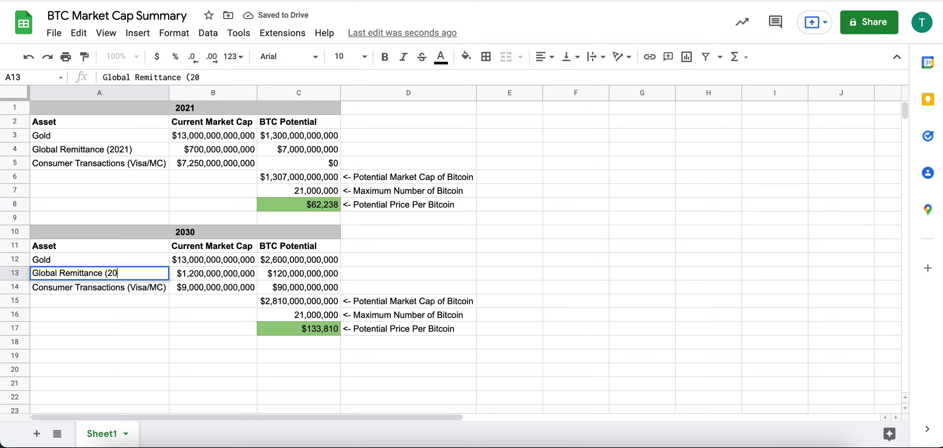
pyautogui.write('25)')
pyautogui.press('Return')
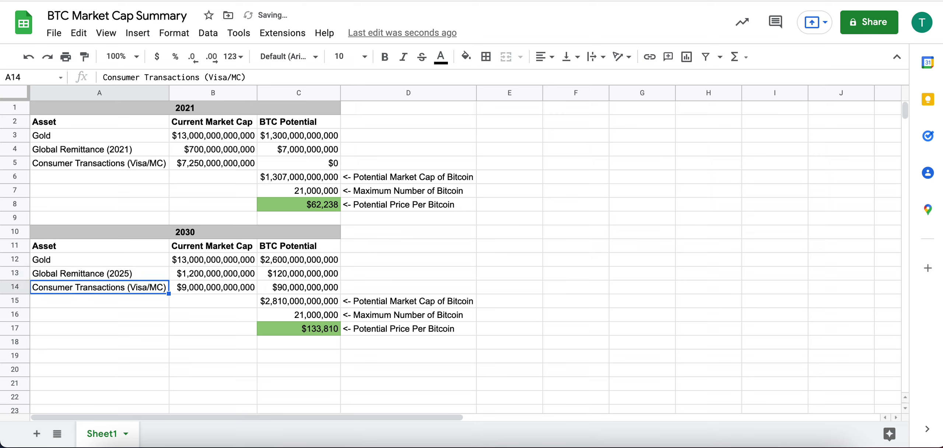
pyautogui.click(201, 272)
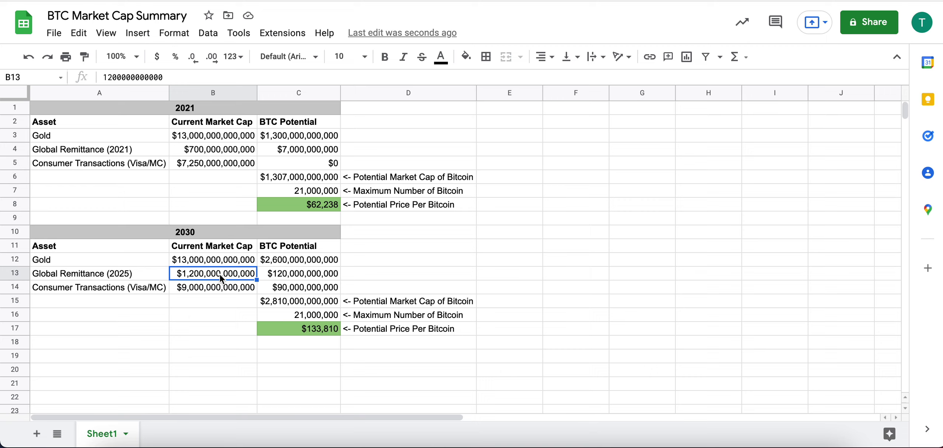
pyautogui.click(156, 290)
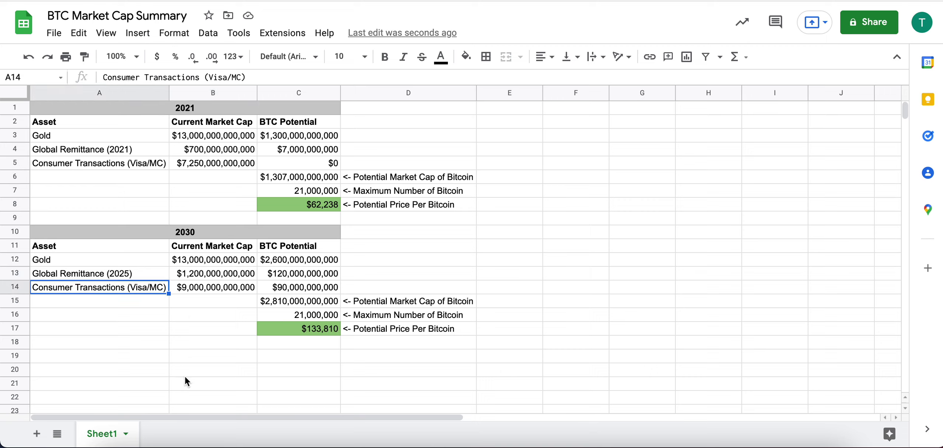
pyautogui.click(208, 291)
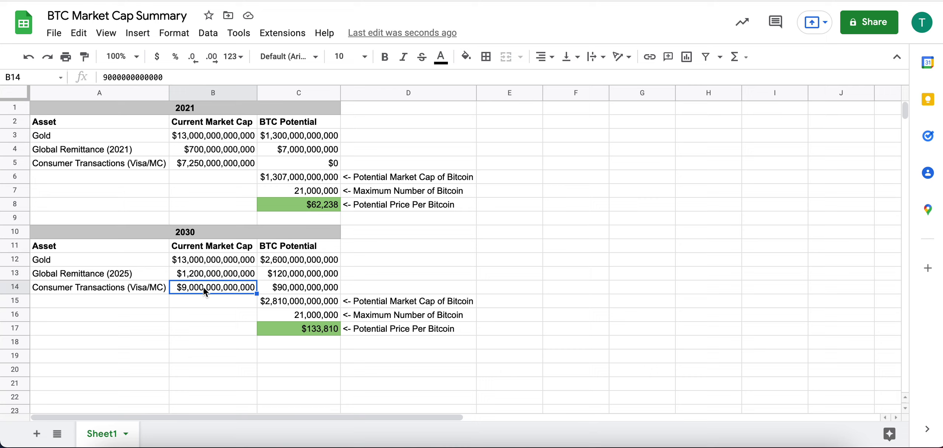
pyautogui.click(299, 262)
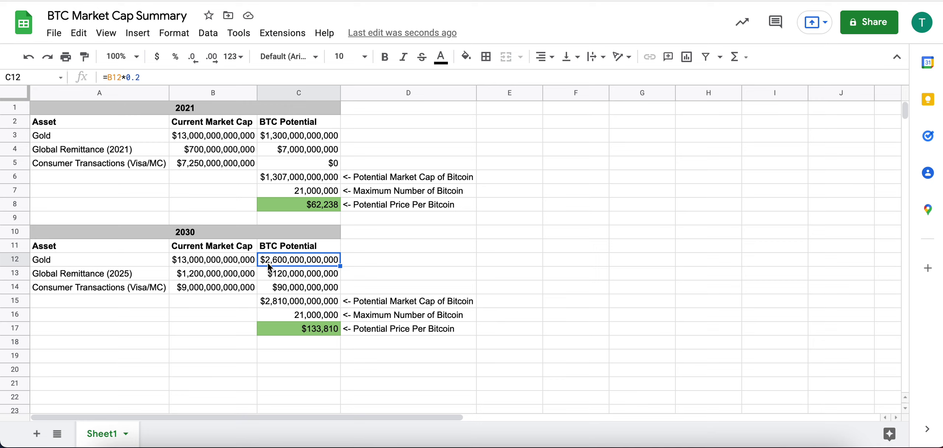
pyautogui.click(297, 276)
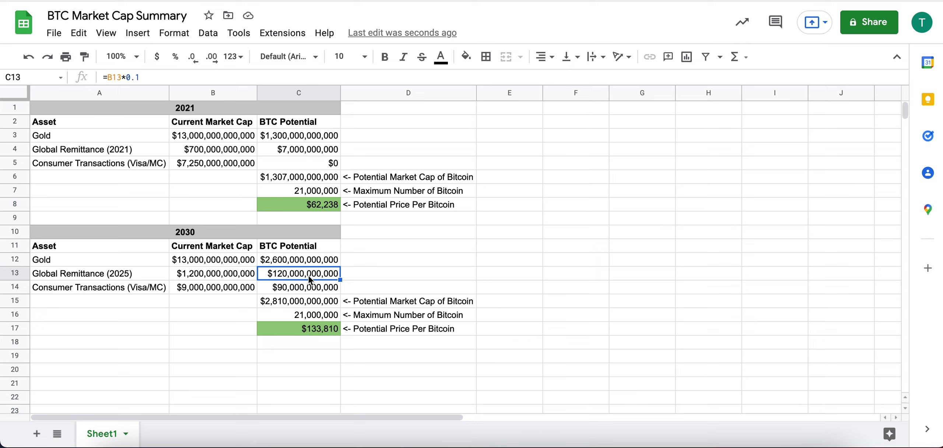
pyautogui.click(295, 289)
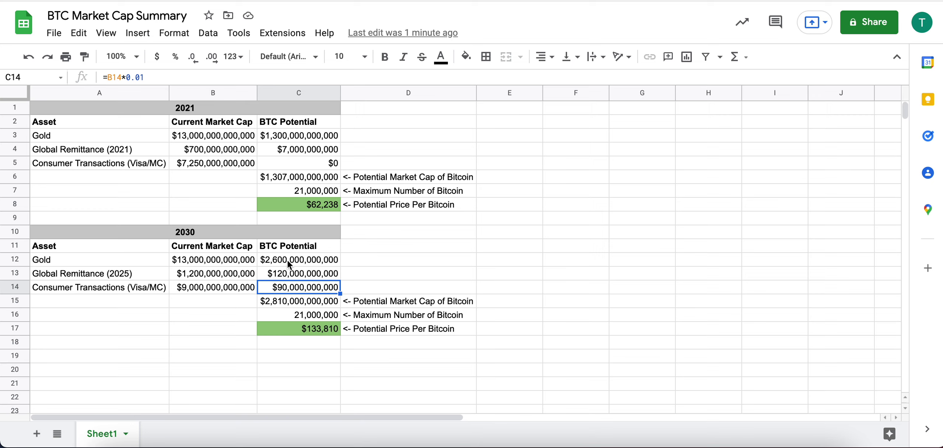
pyautogui.click(304, 261)
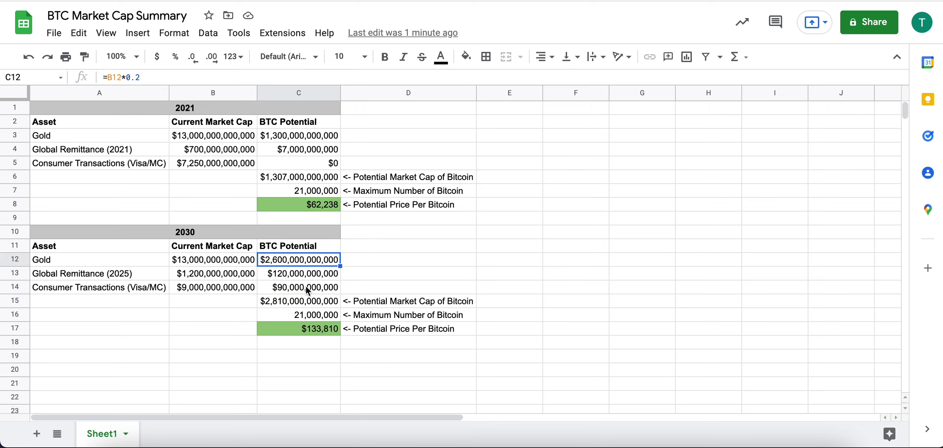
pyautogui.press('Delete')
pyautogui.keyDown('shift'); pyautogui.click(306, 290); pyautogui.keyUp('shift')
pyautogui.write('f')
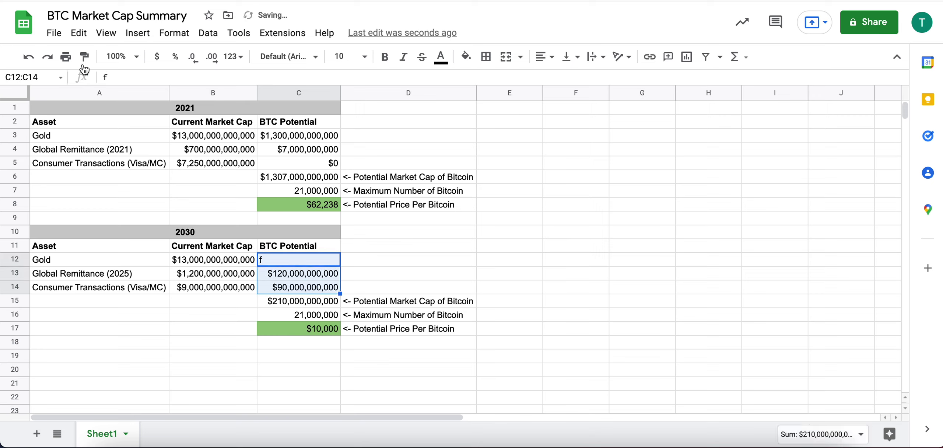
pyautogui.click(29, 57)
pyautogui.keyDown('shift'); pyautogui.click(318, 287); pyautogui.keyUp('shift')
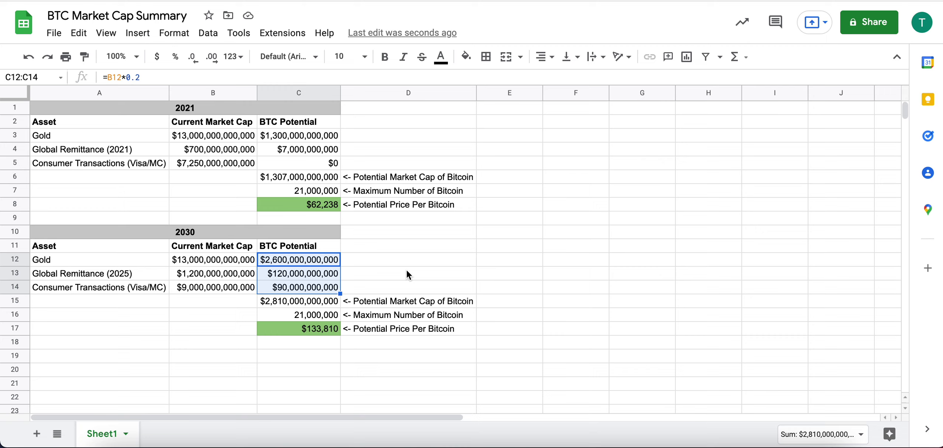
pyautogui.click(320, 314)
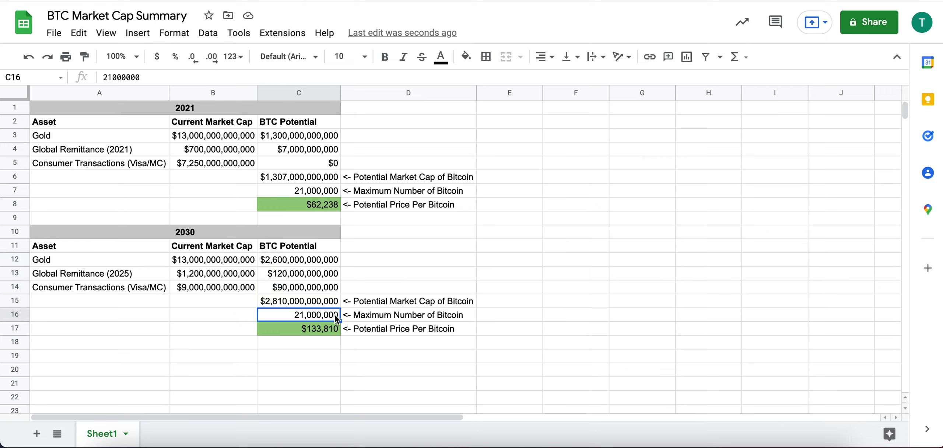
pyautogui.click(316, 328)
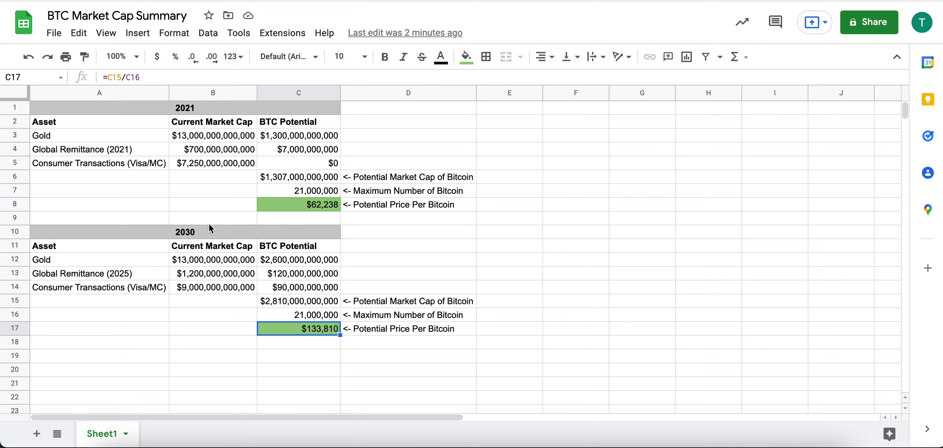
pyautogui.click(143, 137)
pyautogui.click(143, 152)
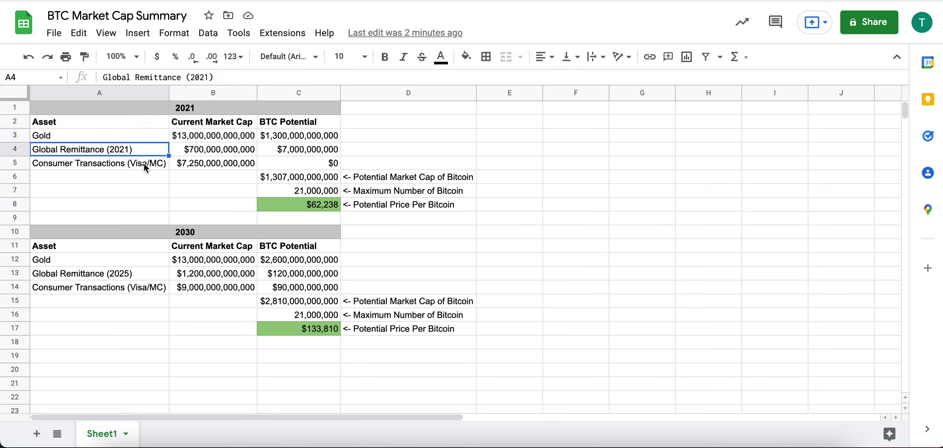
pyautogui.click(144, 165)
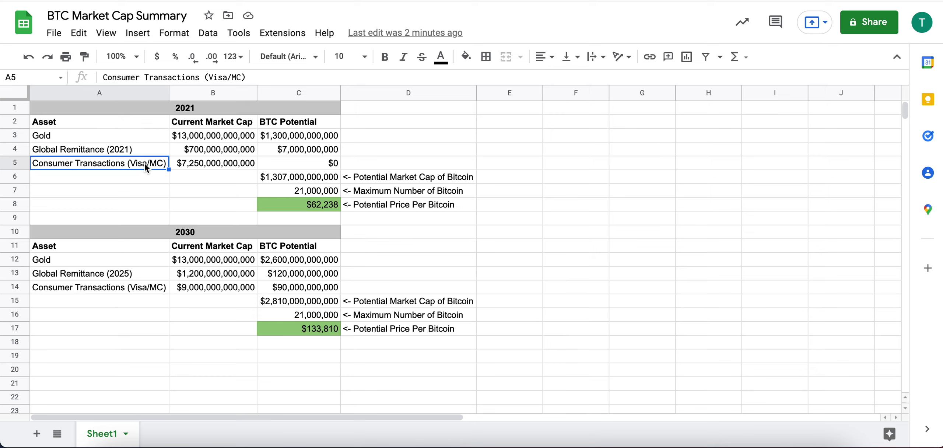
pyautogui.click(143, 135)
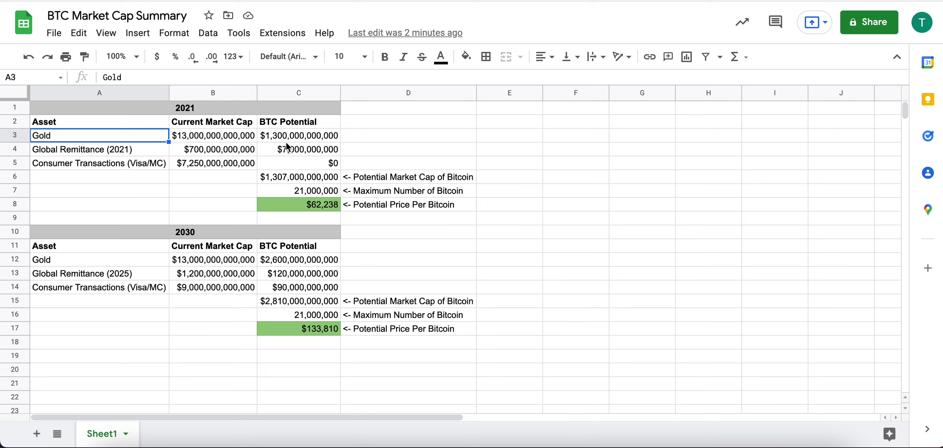